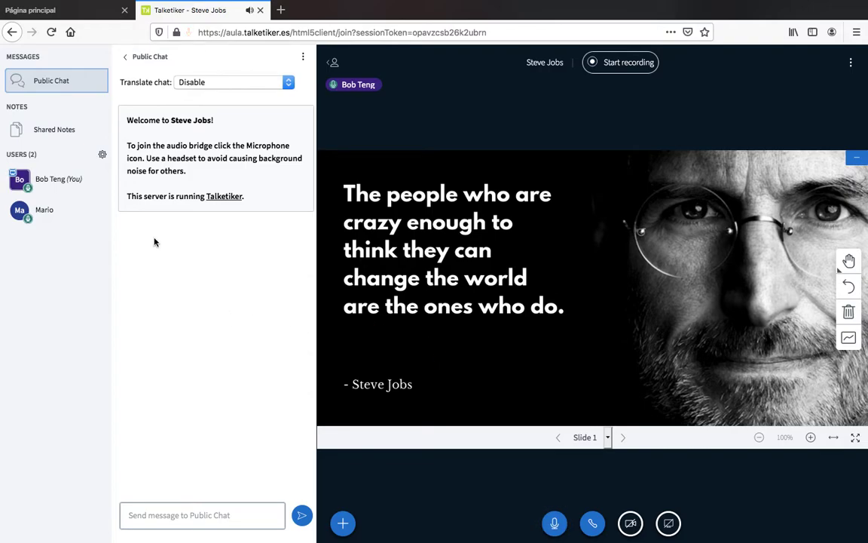
Bring up the Manage users menu from the gear beside USERS
{"action": "left_click", "coordinate": [103, 156]}
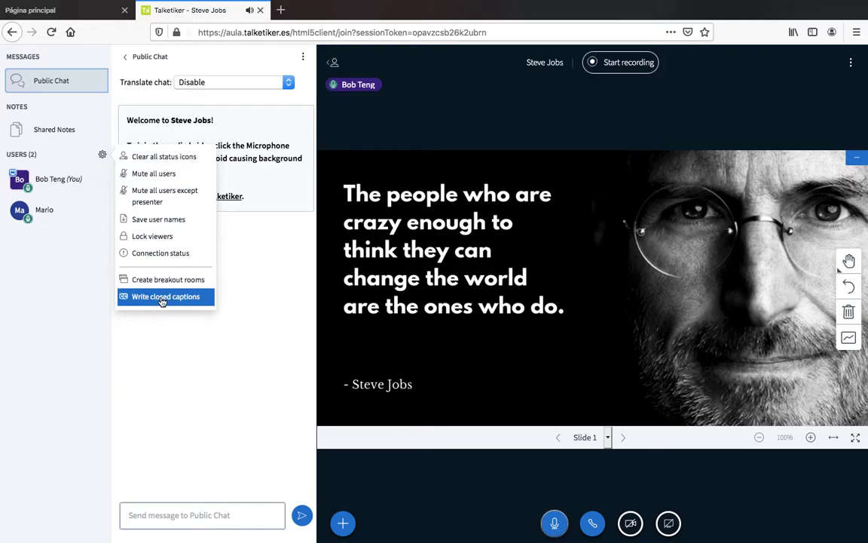
Choose 'Write closed captions' in the Manage users menu to reach the Closed captions dialog
{"action": "left_click", "coordinate": [162, 298]}
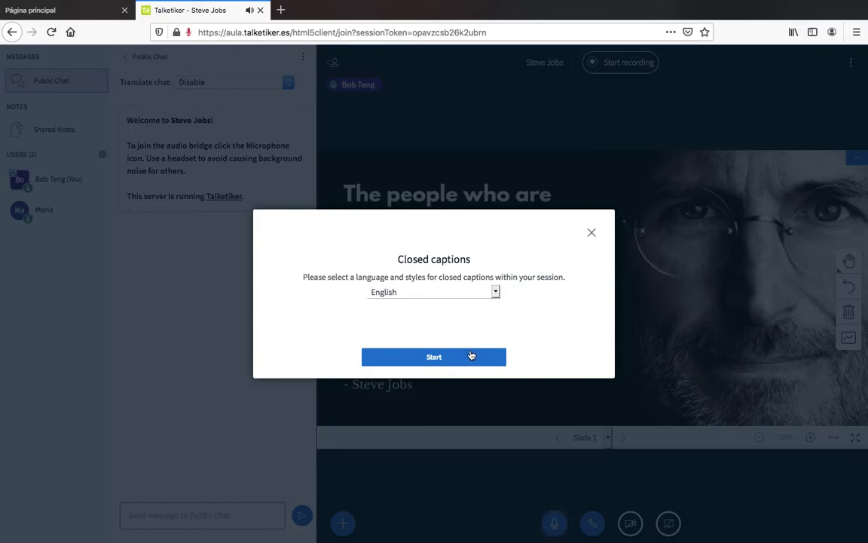
Start the closed-captions track with English kept as the caption language
{"action": "left_click", "coordinate": [448, 361]}
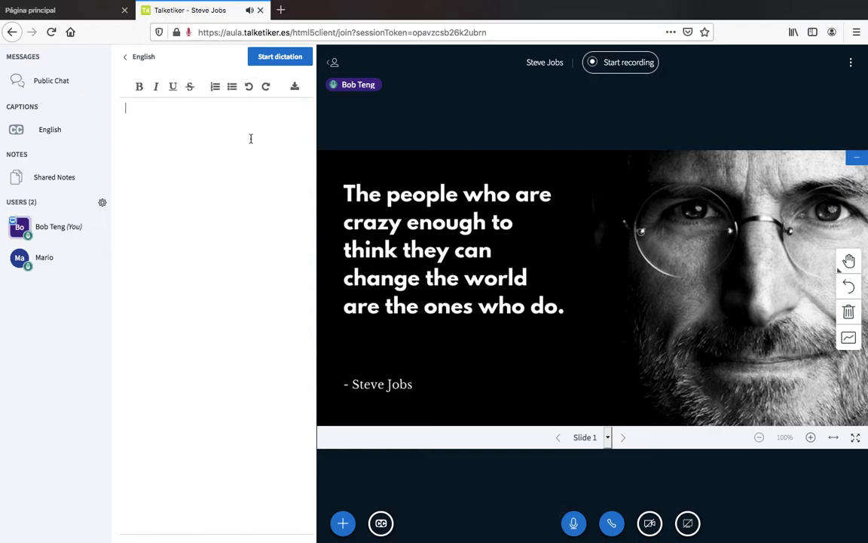
Start and confirm dictation so speech is transcribed into the English captions
{"action": "left_click", "coordinate": [285, 61]}
{"action": "left_click", "coordinate": [286, 64]}
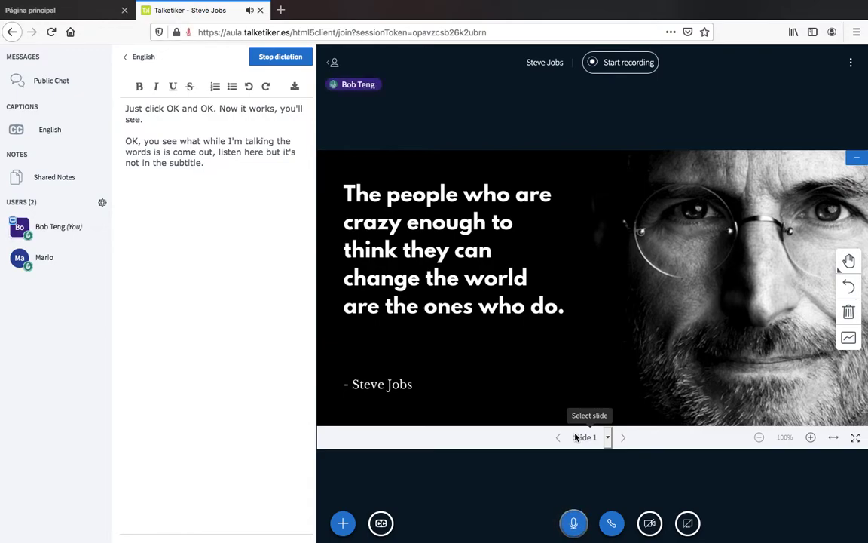
Show the English captions as live subtitles and hide the presentation
{"action": "left_click", "coordinate": [382, 524]}
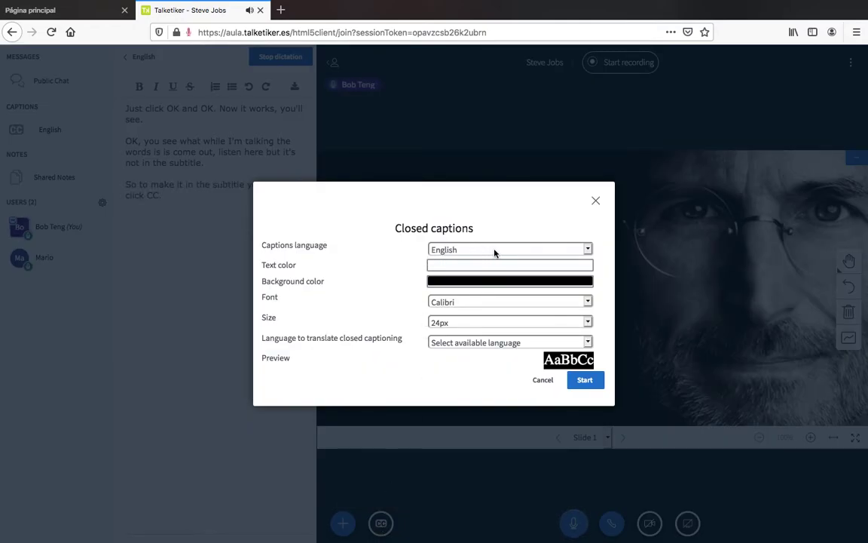
{"action": "left_click", "coordinate": [591, 382]}
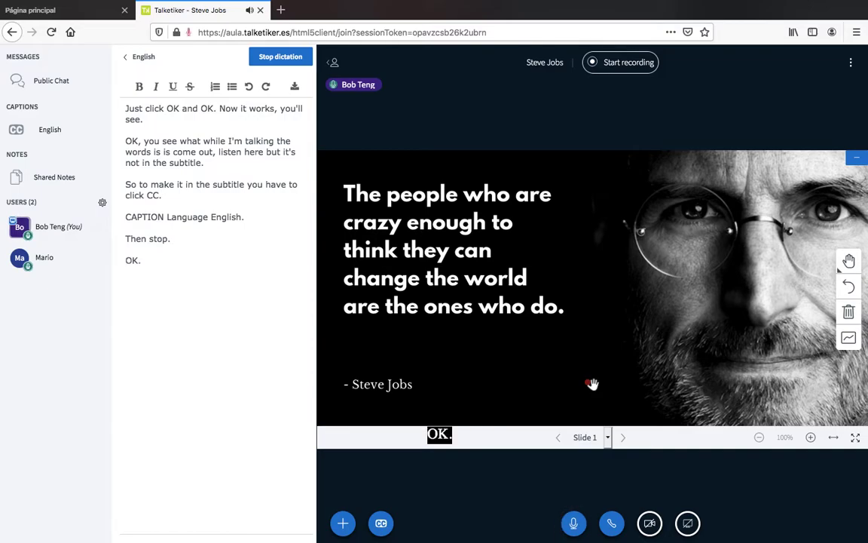
{"action": "left_click", "coordinate": [853, 160]}
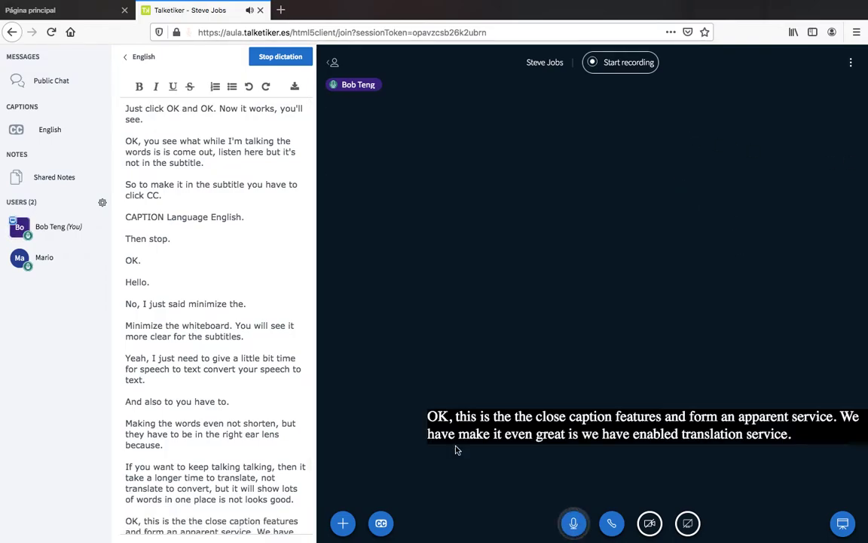
Restart the subtitles with the closed captions translated into Spanish
{"action": "left_click", "coordinate": [387, 524]}
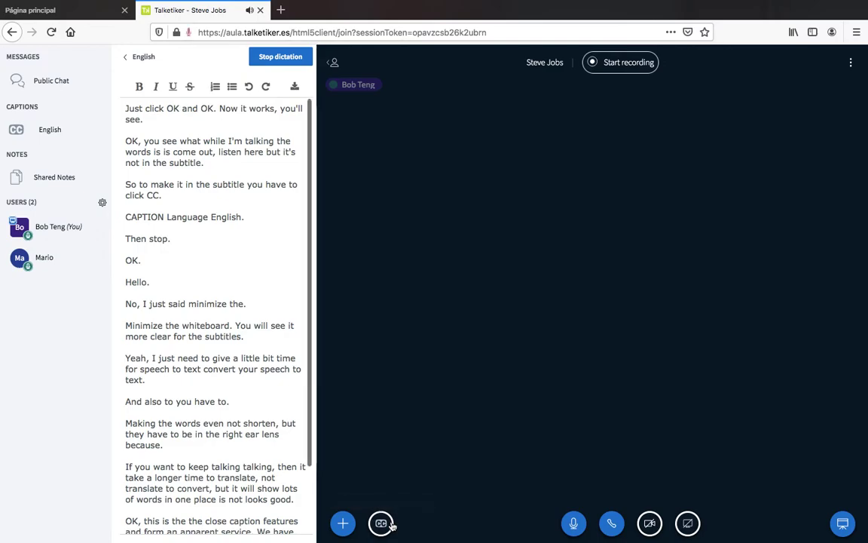
{"action": "left_click", "coordinate": [390, 523]}
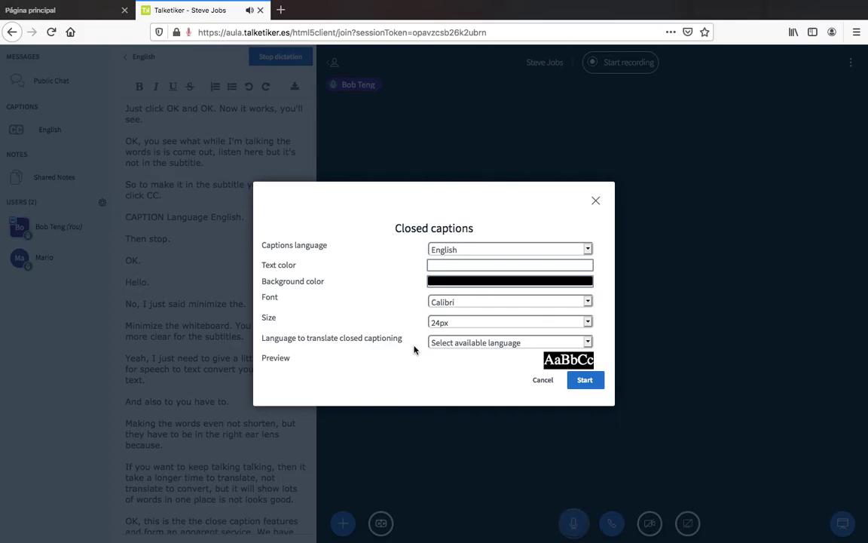
{"action": "left_click", "coordinate": [458, 344]}
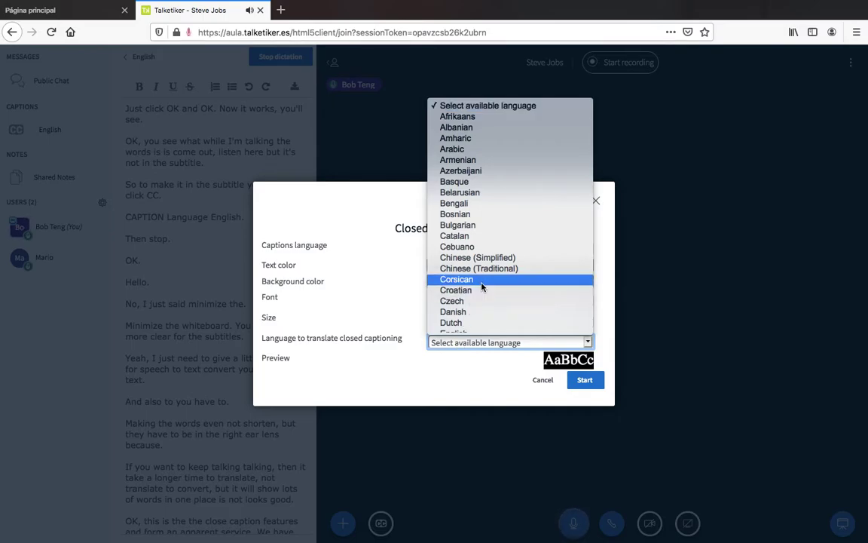
{"action": "scroll", "coordinate": [482, 286], "scroll_direction": "down", "scroll_amount": 15}
{"action": "scroll", "coordinate": [482, 287], "scroll_direction": "down", "scroll_amount": 5}
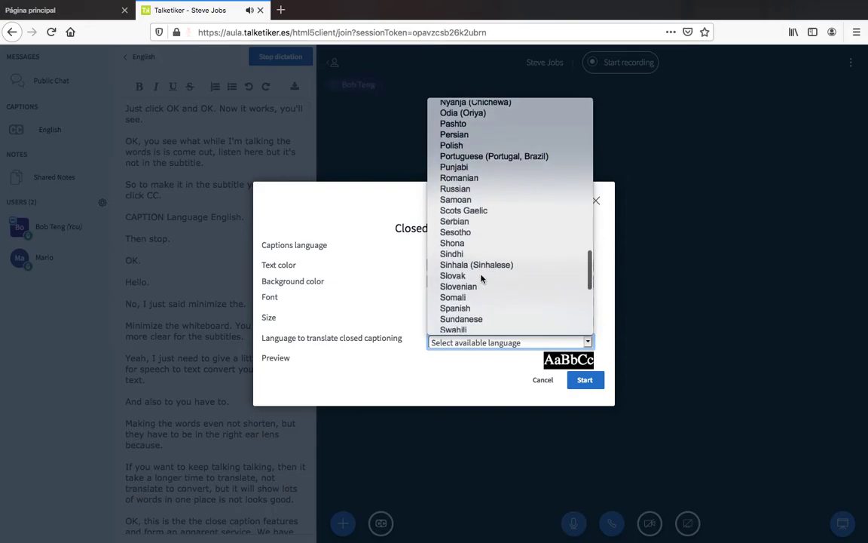
{"action": "scroll", "coordinate": [480, 282], "scroll_direction": "down", "scroll_amount": 3}
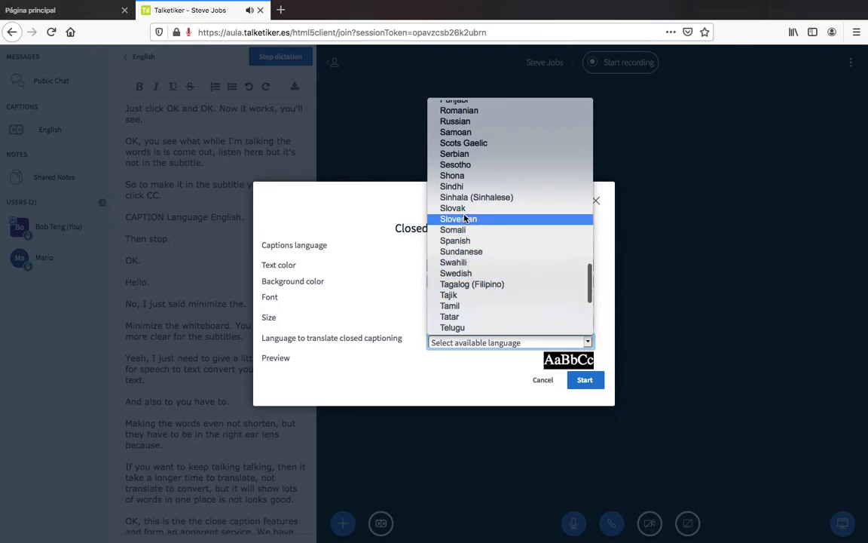
{"action": "left_click", "coordinate": [467, 241]}
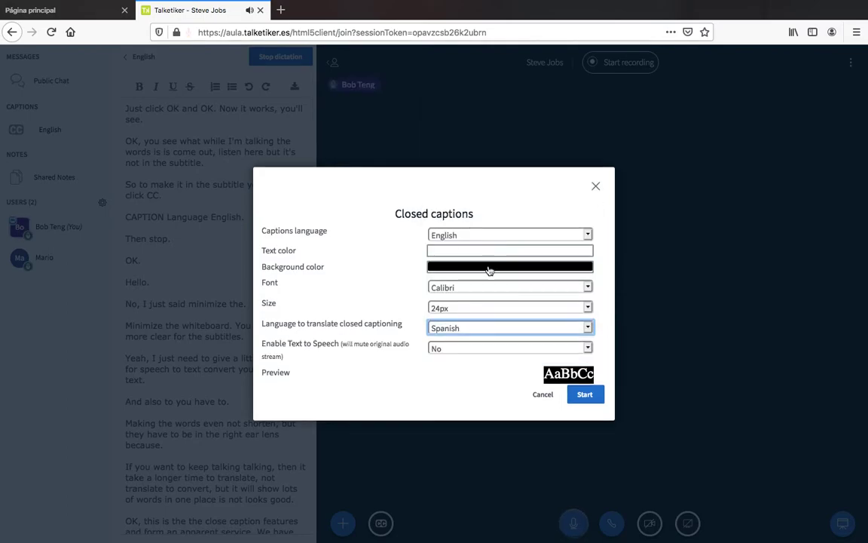
{"action": "left_click", "coordinate": [587, 396]}
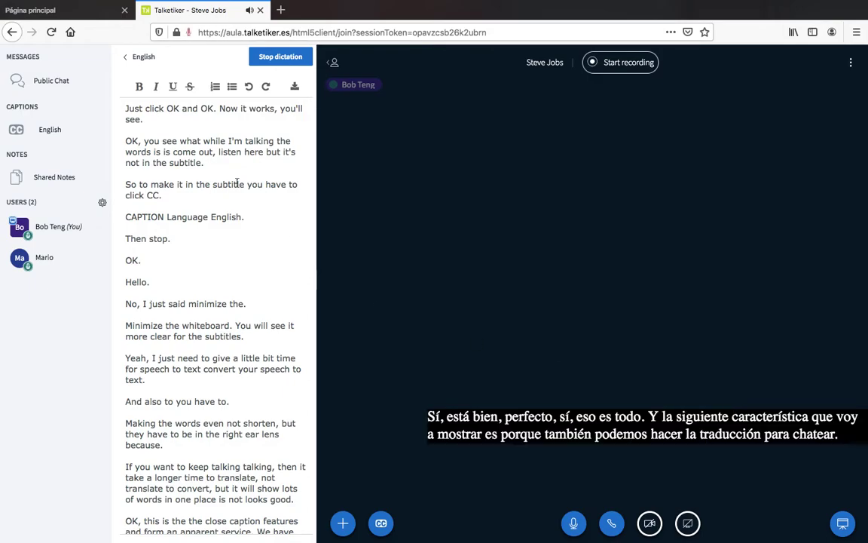
Collapse the English captions editor using its '< English' header
{"action": "left_click", "coordinate": [128, 59]}
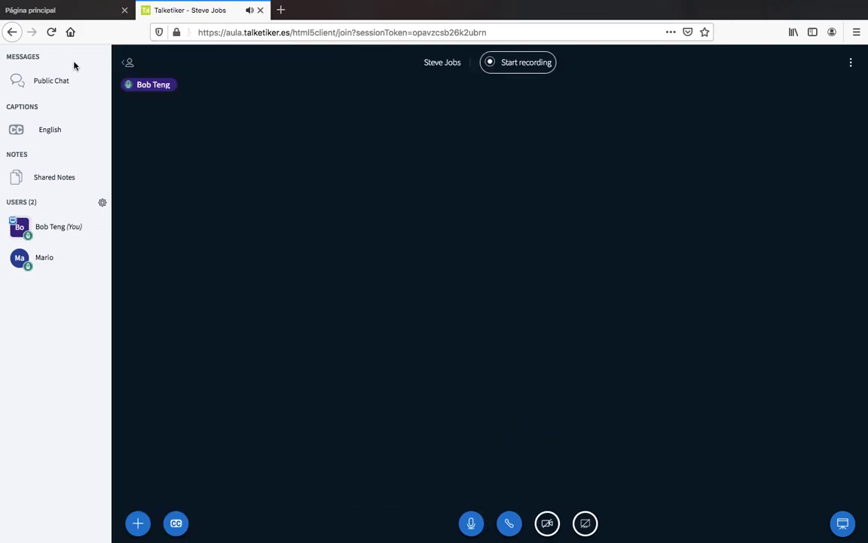
Show the Public Chat in a slightly wider panel with its Translate chat language list expanded
{"action": "left_click", "coordinate": [49, 80]}
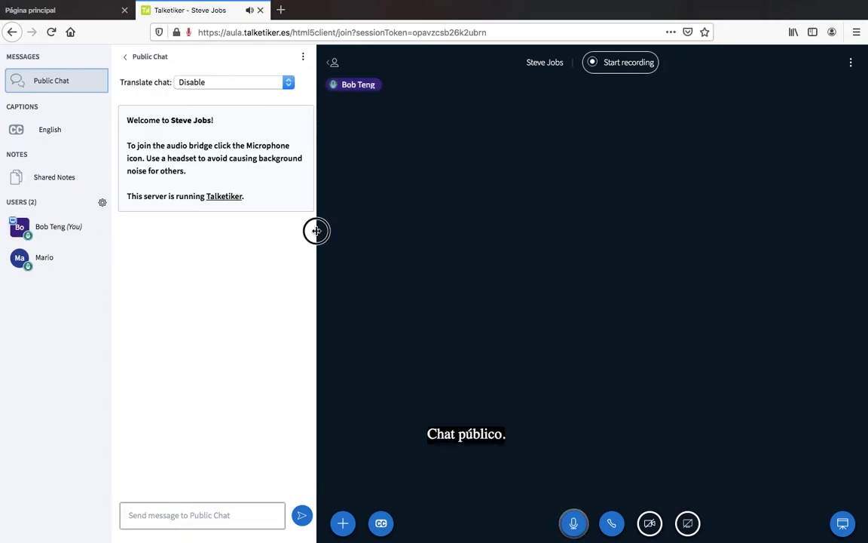
{"action": "left_click_drag", "start_coordinate": [317, 229], "coordinate": [428, 254]}
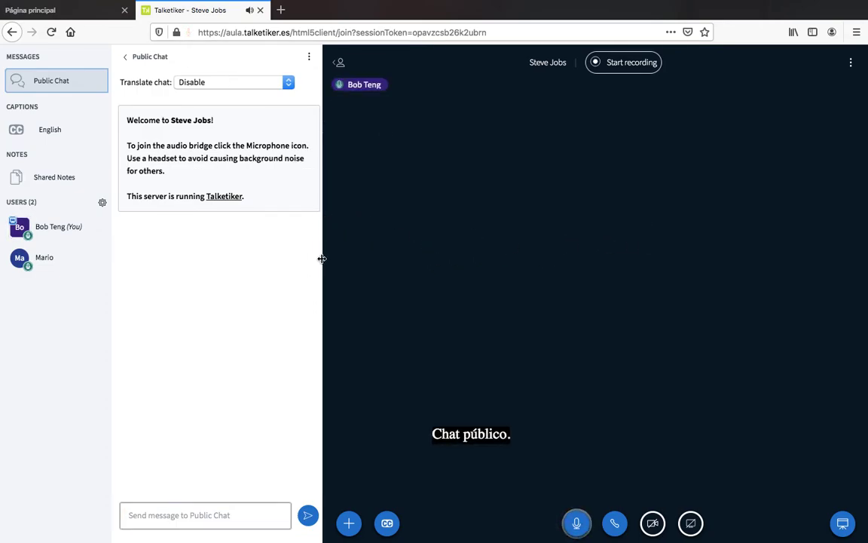
{"action": "left_click_drag", "start_coordinate": [322, 272], "coordinate": [340, 272]}
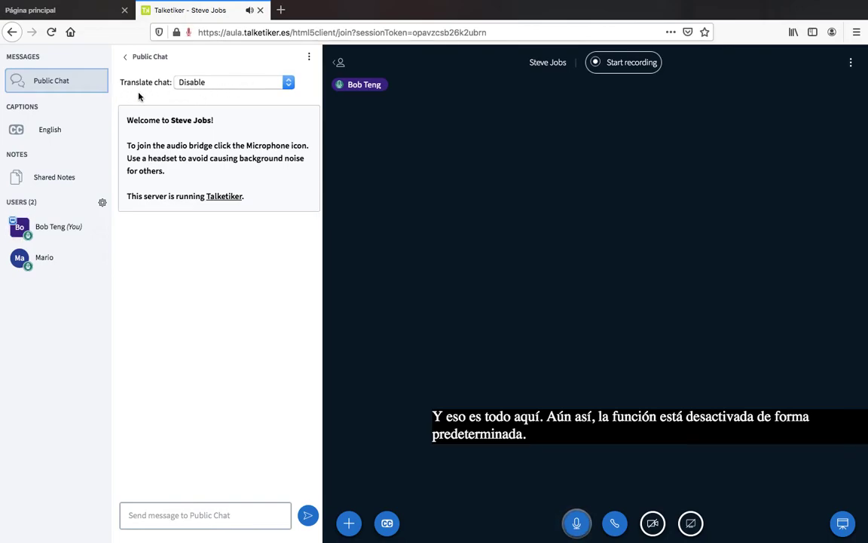
{"action": "left_click", "coordinate": [228, 87]}
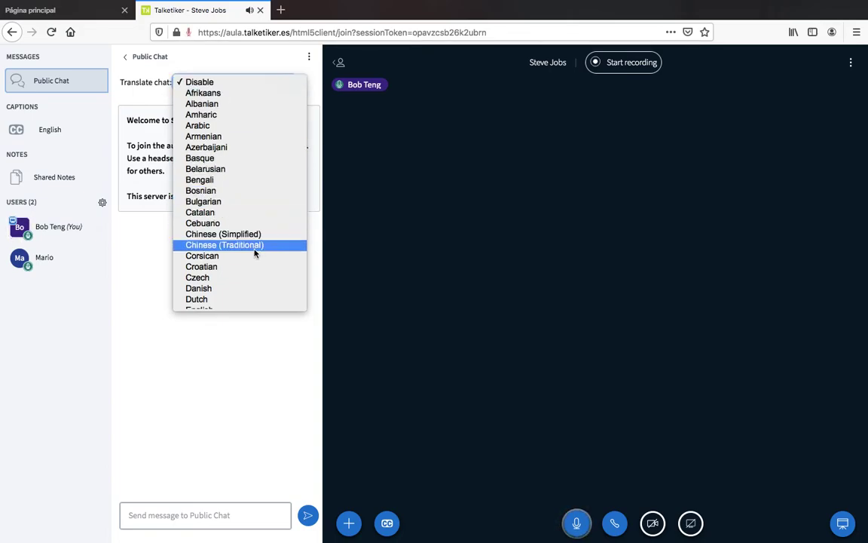
Set Public Chat translation to Spanish and put the cursor in the message box
{"action": "scroll", "coordinate": [239, 263], "scroll_direction": "down", "scroll_amount": 6}
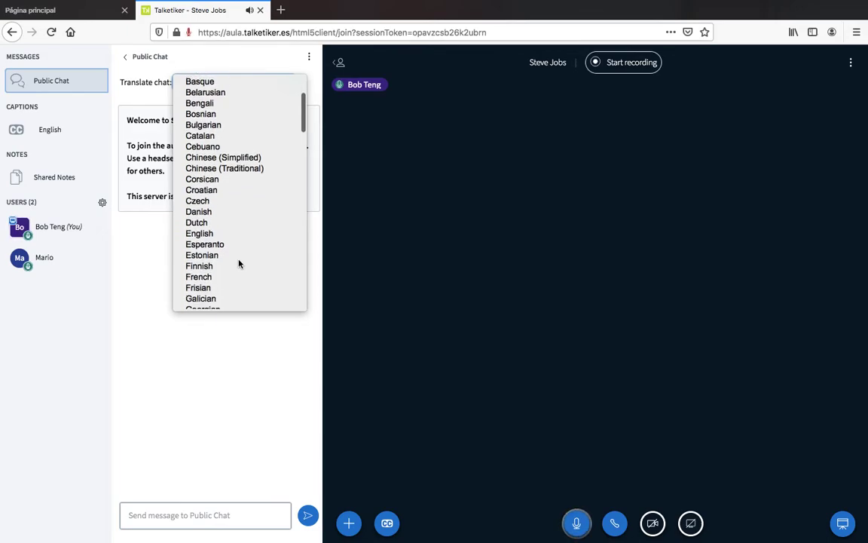
{"action": "scroll", "coordinate": [239, 263], "scroll_direction": "down", "scroll_amount": 5}
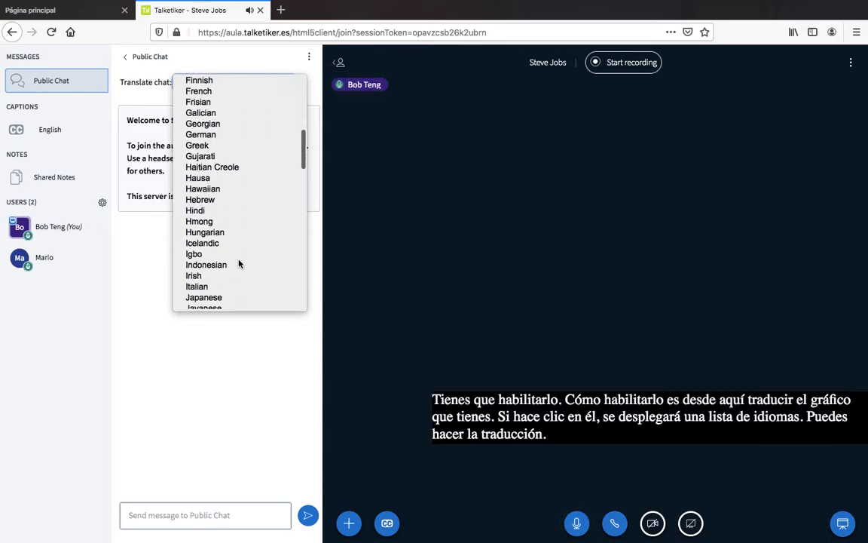
{"action": "scroll", "coordinate": [239, 263], "scroll_direction": "down", "scroll_amount": 3}
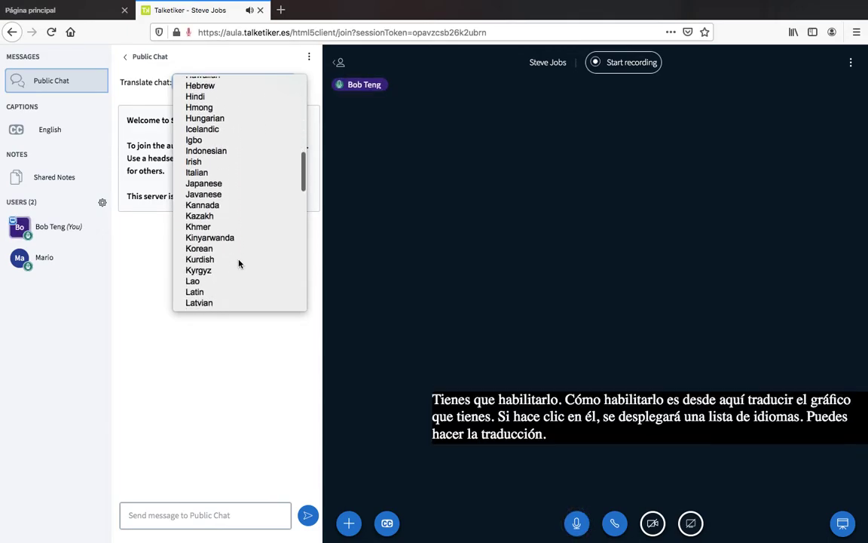
{"action": "scroll", "coordinate": [239, 263], "scroll_direction": "down", "scroll_amount": 2}
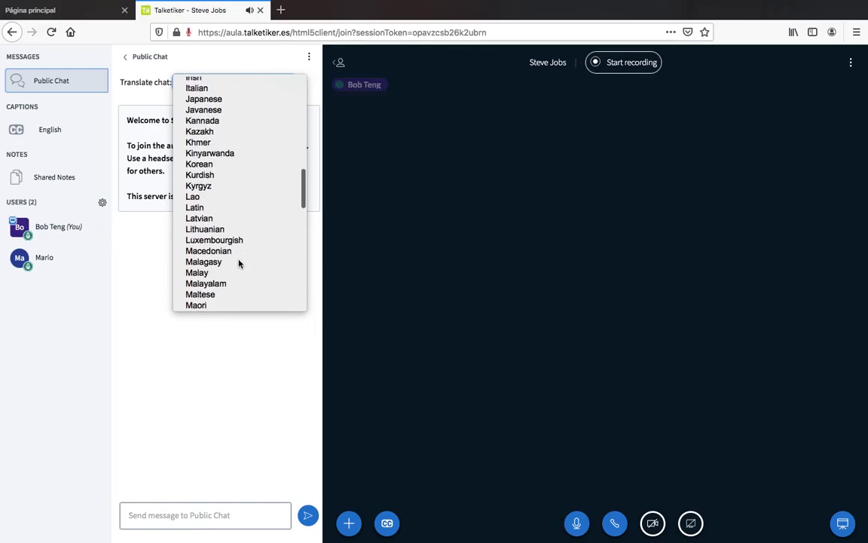
{"action": "scroll", "coordinate": [224, 248], "scroll_direction": "down", "scroll_amount": 6}
{"action": "scroll", "coordinate": [219, 235], "scroll_direction": "down", "scroll_amount": 3}
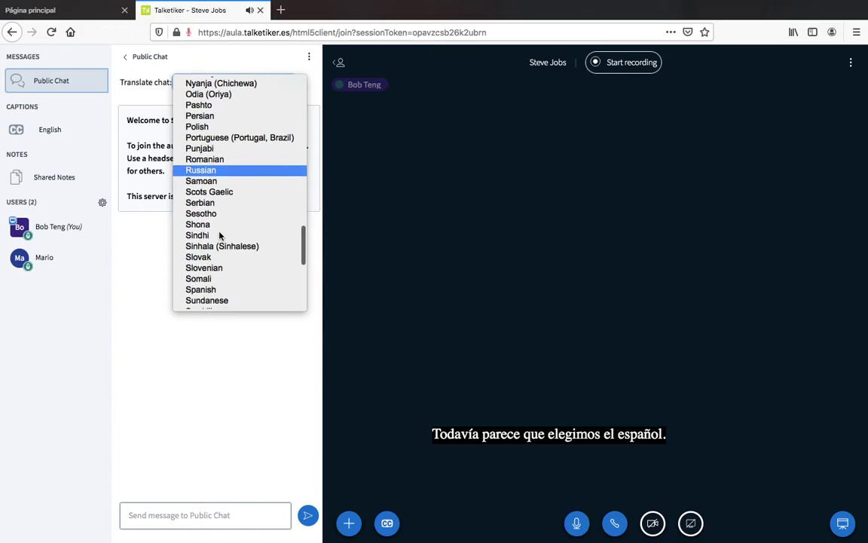
{"action": "scroll", "coordinate": [216, 258], "scroll_direction": "down", "scroll_amount": 4}
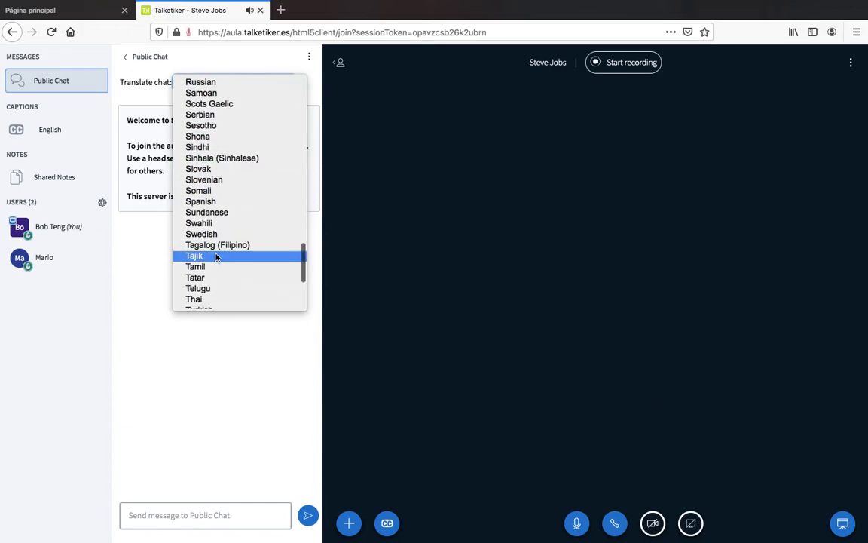
{"action": "left_click", "coordinate": [226, 202]}
{"action": "left_click", "coordinate": [213, 514]}
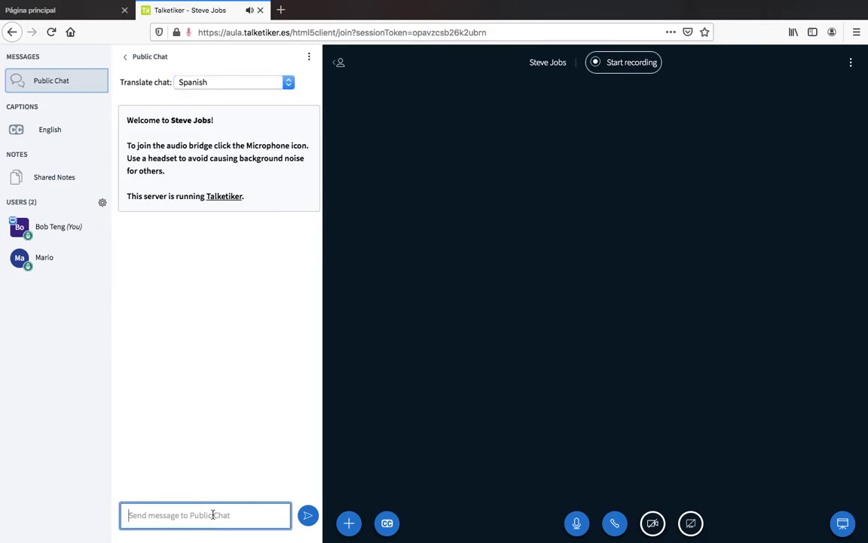
Send the message 'Hello' to the Public Chat
{"action": "type", "text": "Hello"}
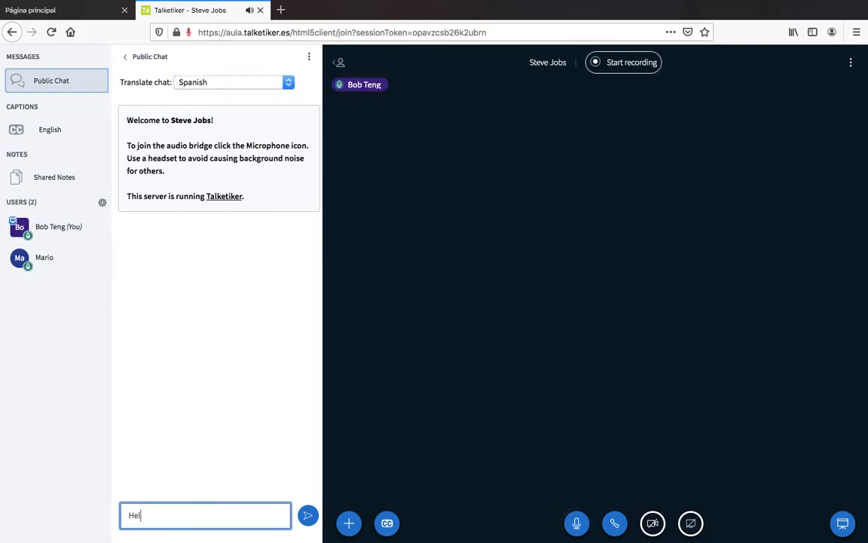
{"action": "key", "text": "Return"}
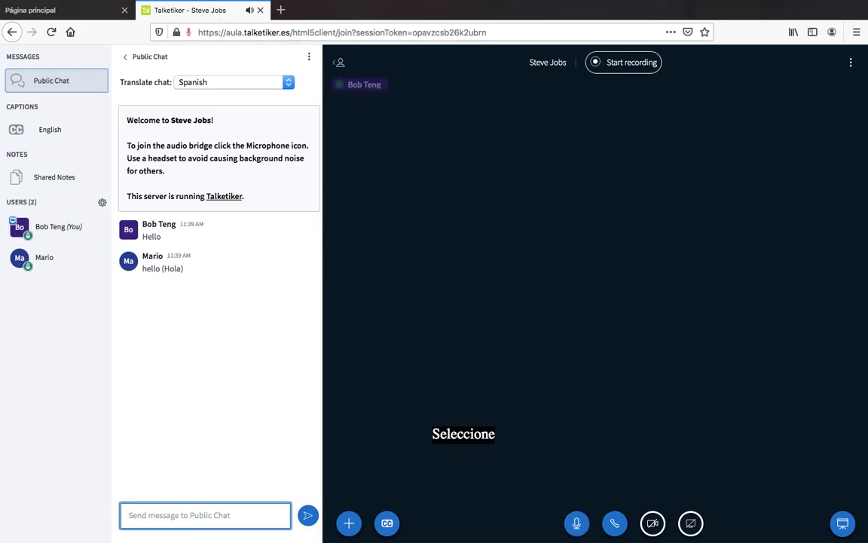
Switch the Translate chat dropdown from Spanish to Arabic for Public Chat messages
{"action": "left_click", "coordinate": [256, 82]}
{"action": "scroll", "coordinate": [249, 238], "scroll_direction": "up", "scroll_amount": 3}
{"action": "scroll", "coordinate": [249, 238], "scroll_direction": "up", "scroll_amount": 5}
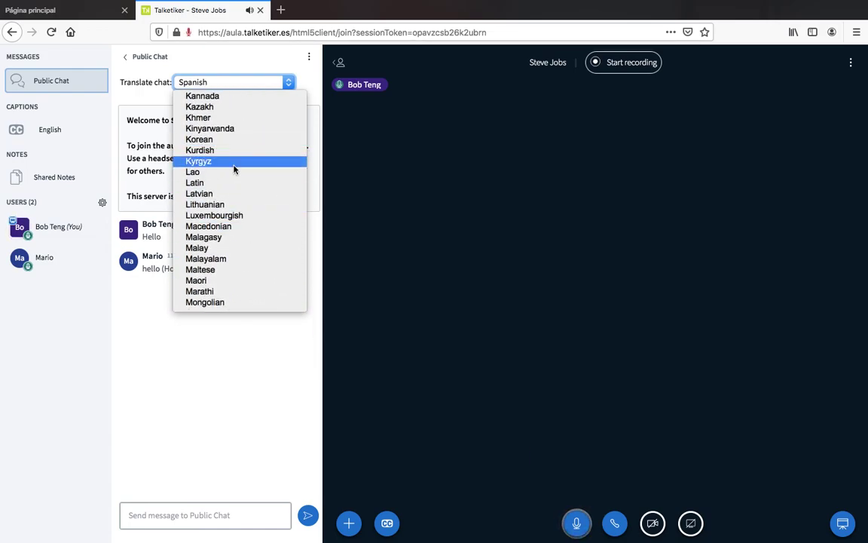
{"action": "scroll", "coordinate": [235, 173], "scroll_direction": "up", "scroll_amount": 8}
{"action": "scroll", "coordinate": [226, 203], "scroll_direction": "up", "scroll_amount": 3}
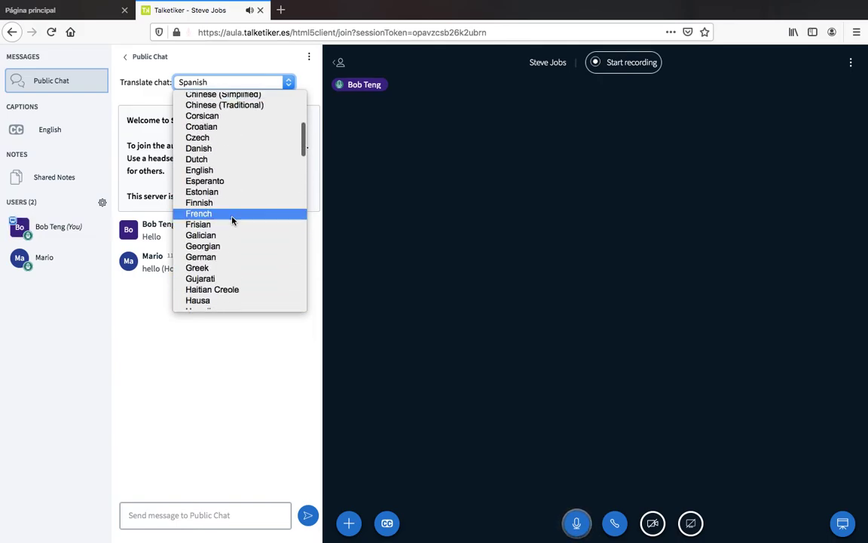
{"action": "scroll", "coordinate": [218, 166], "scroll_direction": "up", "scroll_amount": 2}
{"action": "scroll", "coordinate": [219, 167], "scroll_direction": "up", "scroll_amount": 4}
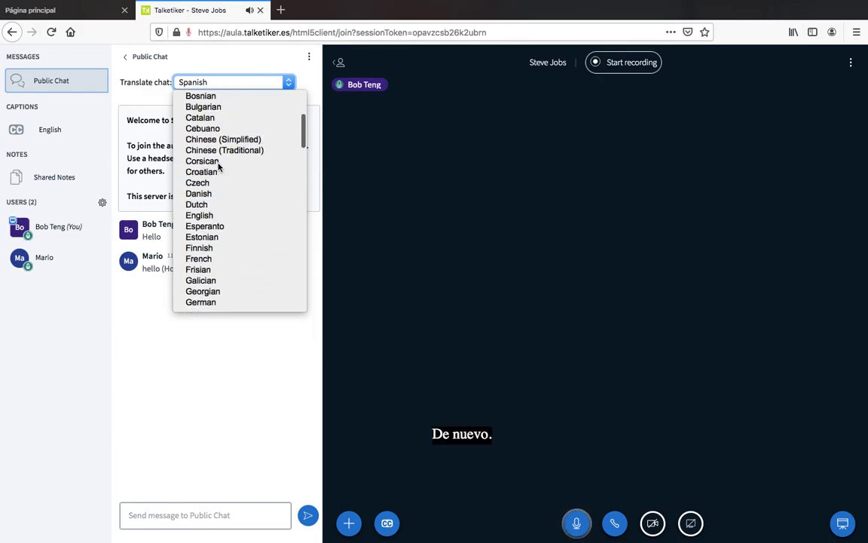
{"action": "scroll", "coordinate": [219, 166], "scroll_direction": "up", "scroll_amount": 2}
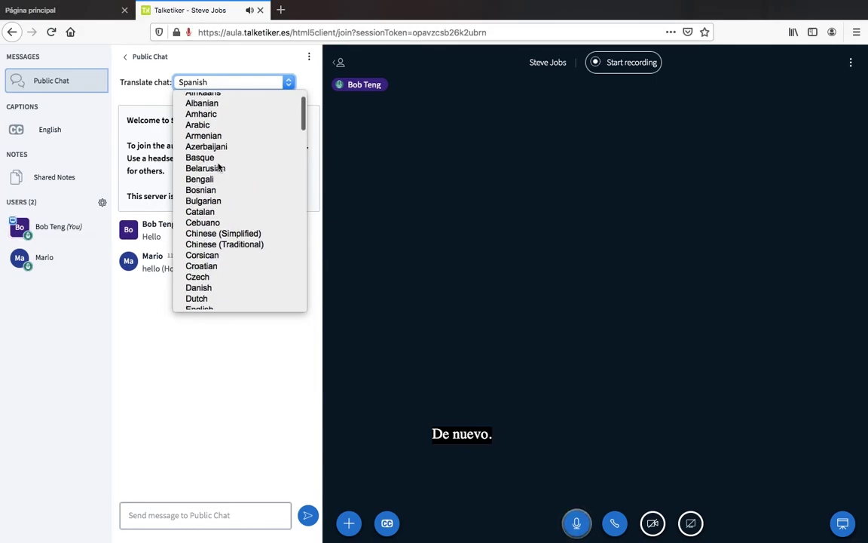
{"action": "left_click", "coordinate": [207, 142]}
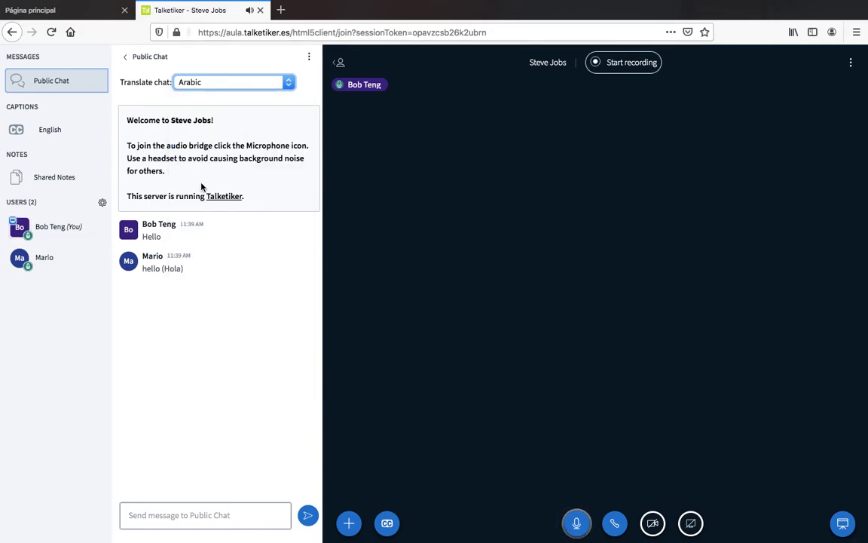